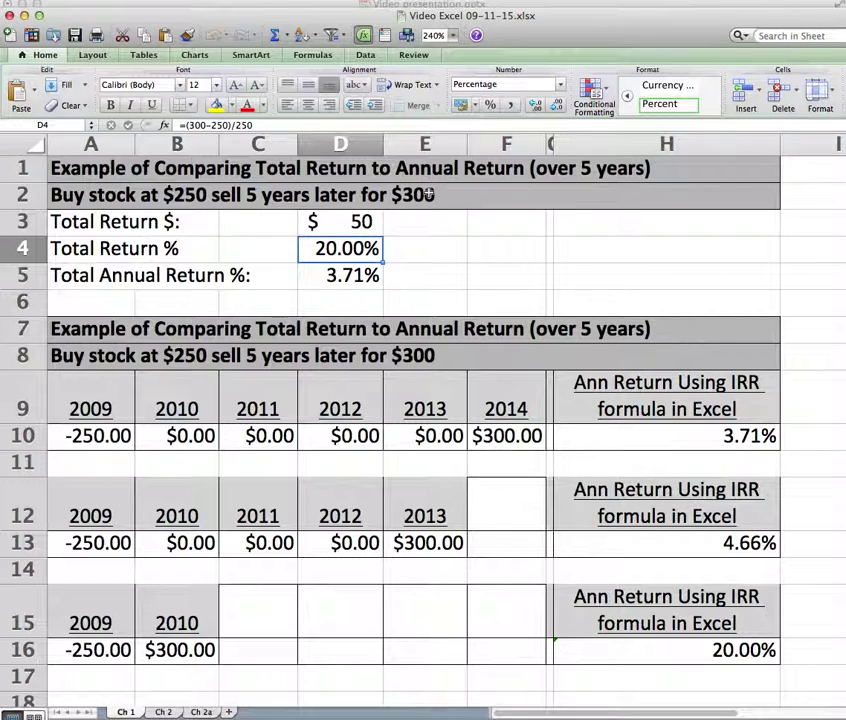
- Examine the formulas behind Total Return $, Total Return % and Total Annual Return % in cells D3 to D5
left_click(378, 218)
double_click(370, 220)
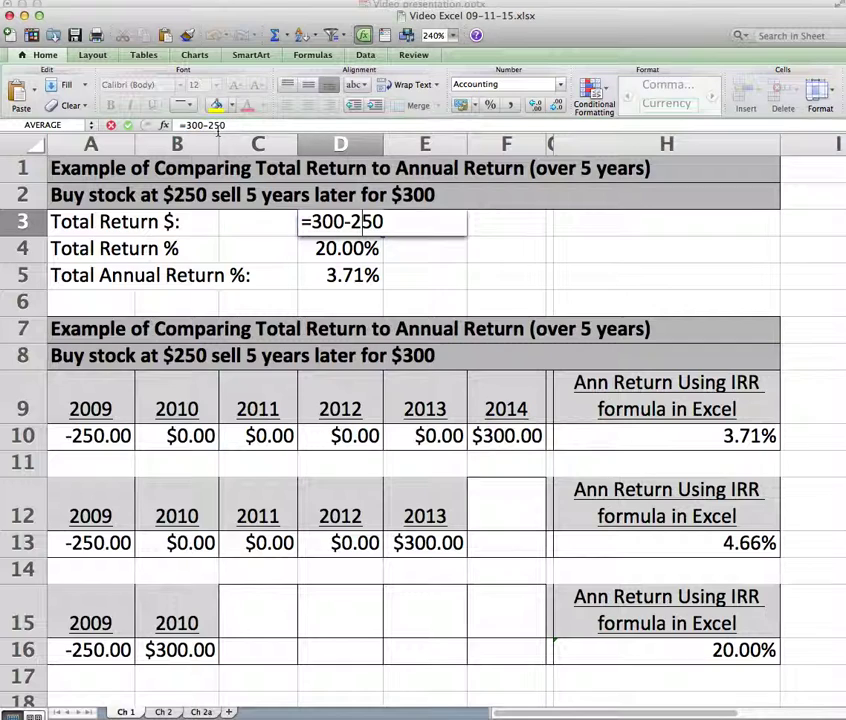
key("Escape")
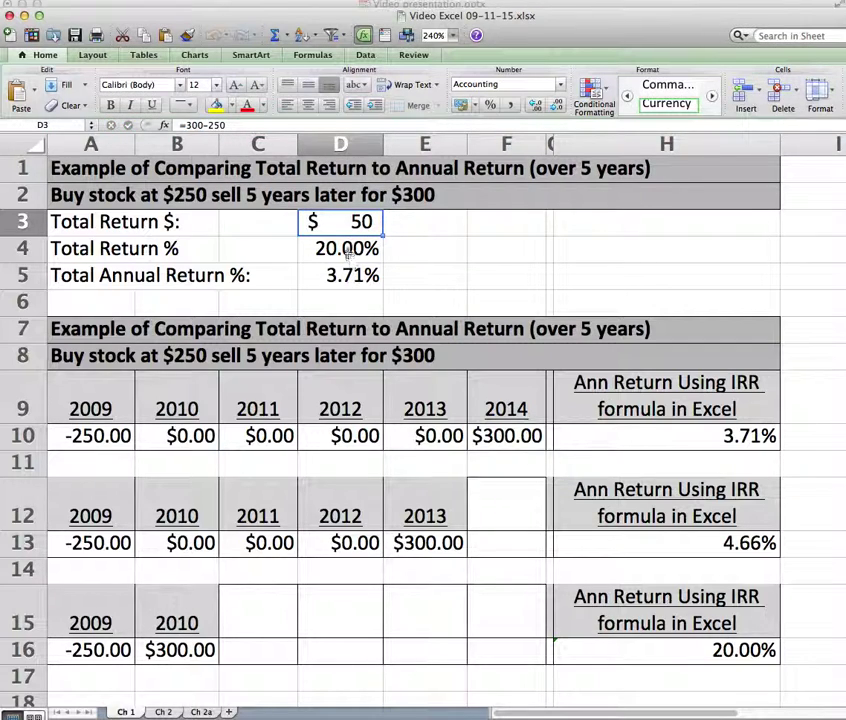
left_click(336, 251)
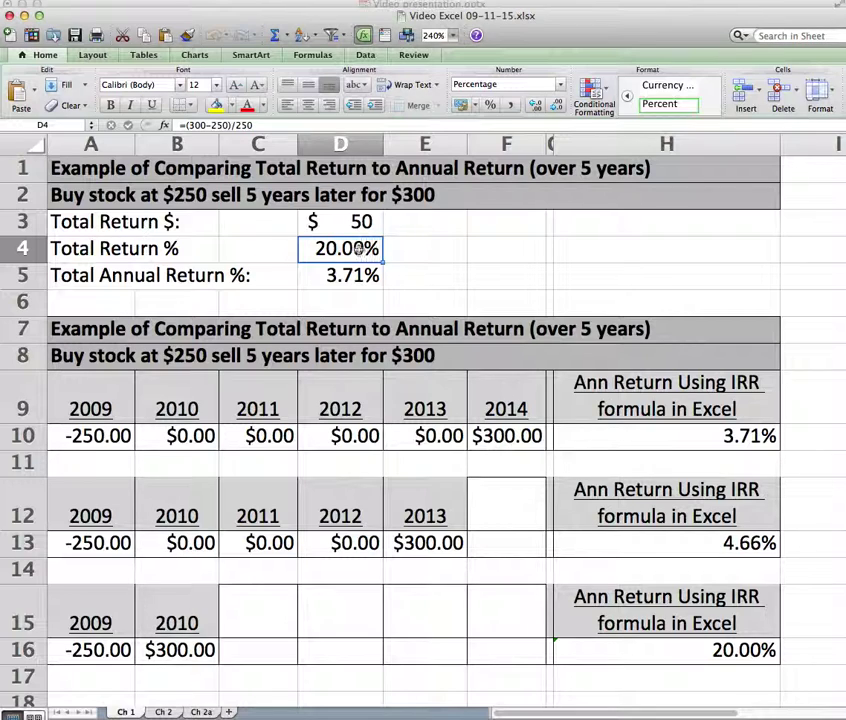
double_click(352, 249)
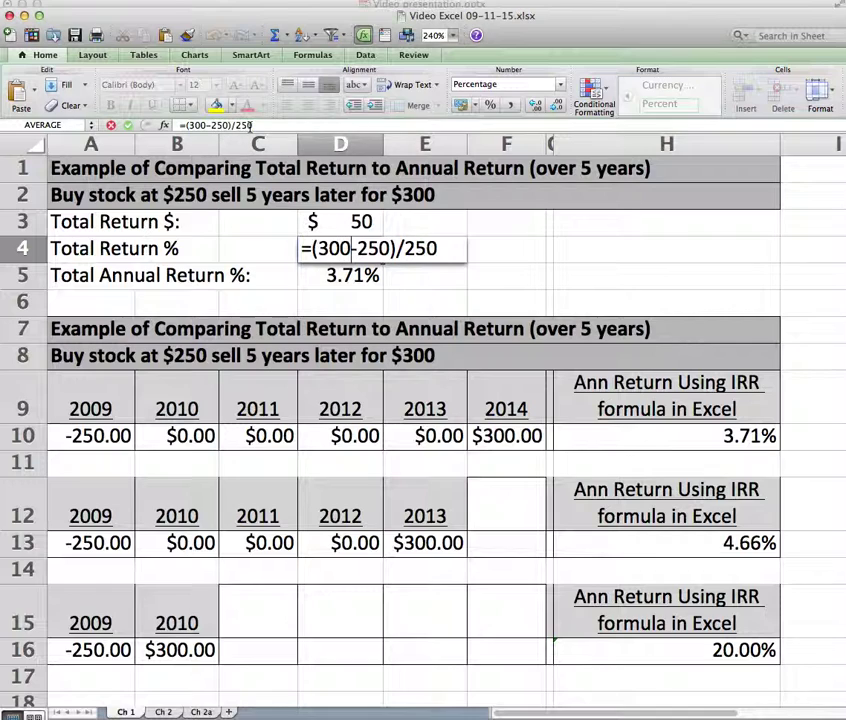
left_click(127, 125)
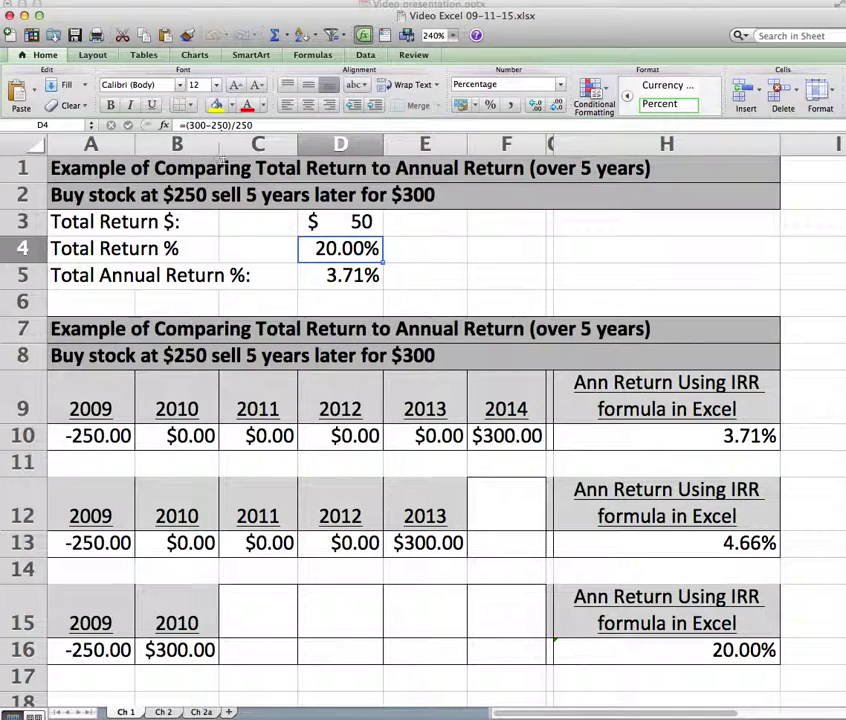
double_click(348, 278)
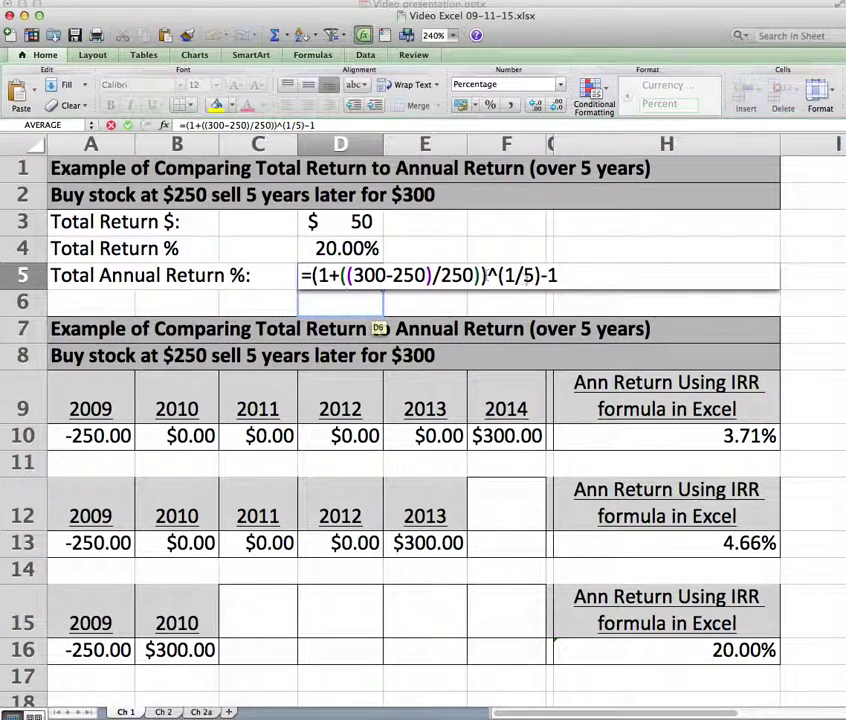
key("Return")
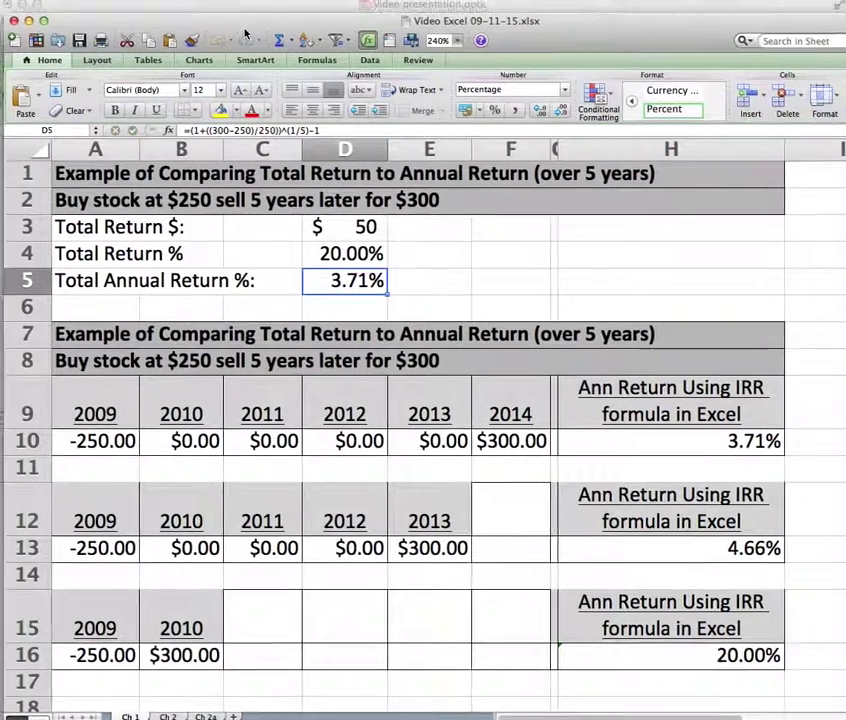
- Switch to the PowerPoint presentation to review the Total & Annual Growth/Return slide, and return to the Excel workbook
left_click_drag(229, 2, 288, 86)
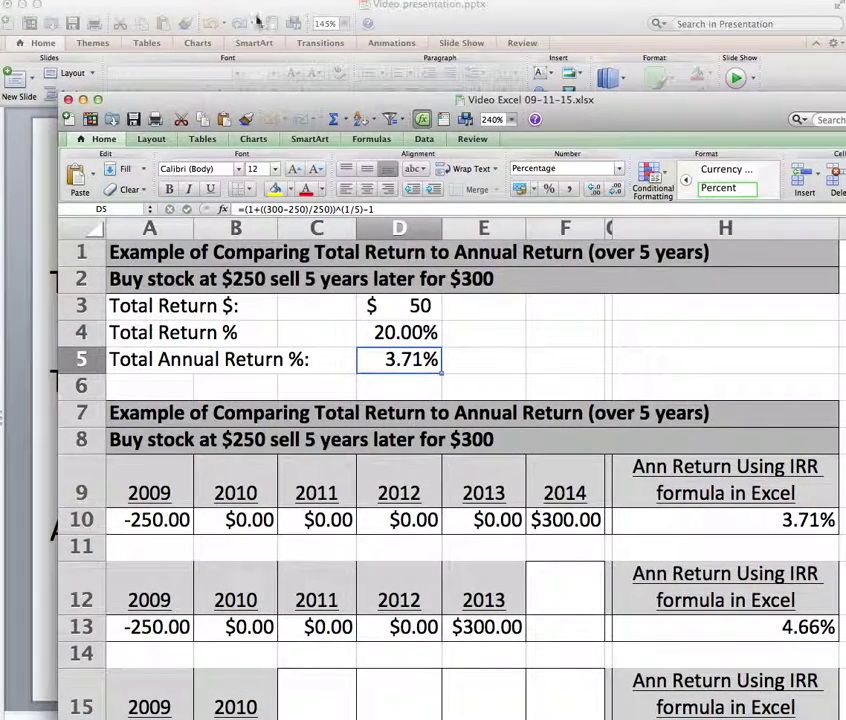
left_click(288, 84)
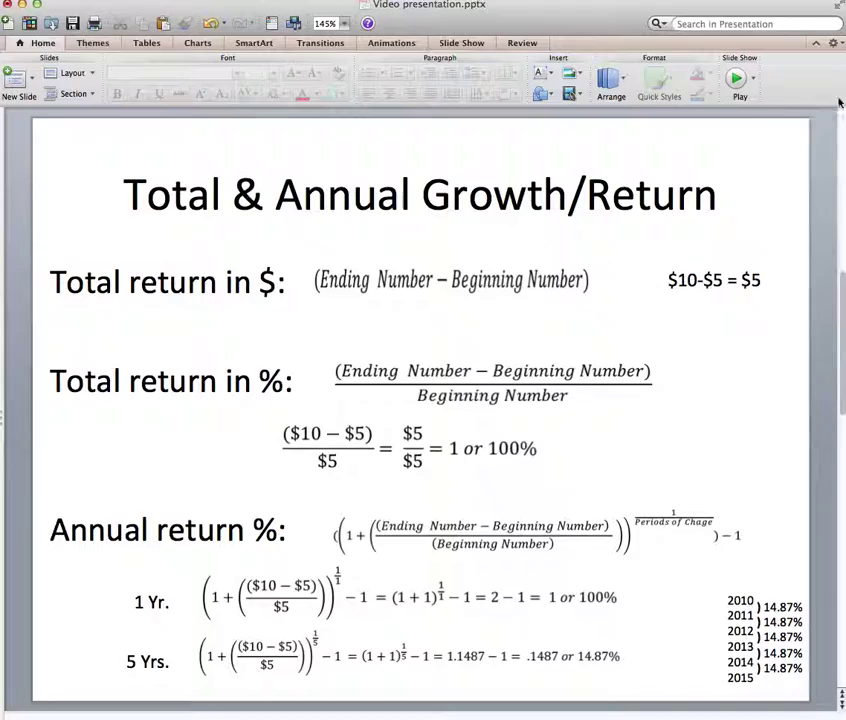
key("super+Tab")
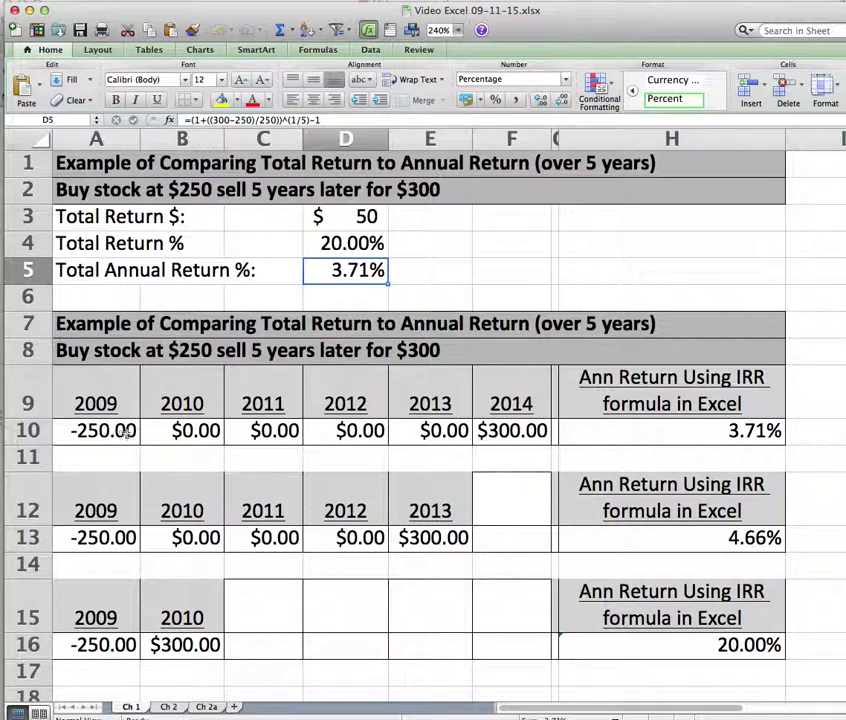
- Examine the IRR formula in H10 and the 2009–2014 cash flows it references, including the initial investment in A10
left_click(635, 438)
double_click(608, 436)
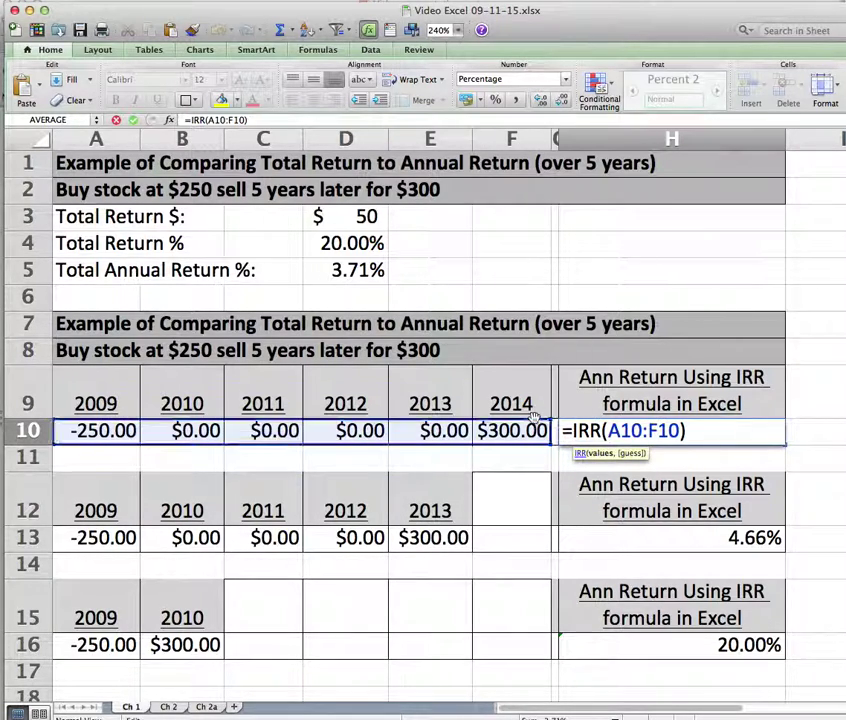
key("Return")
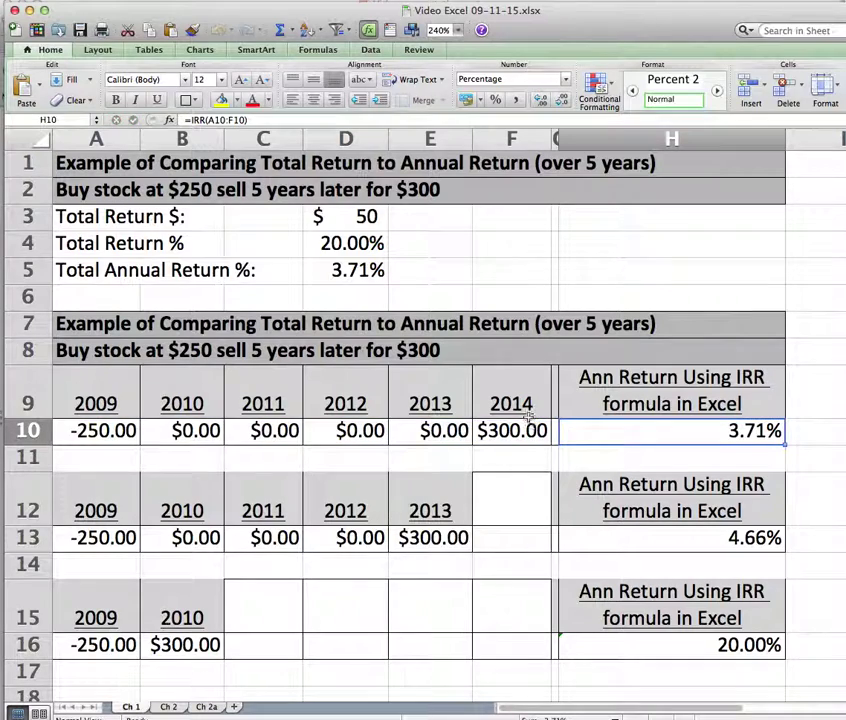
left_click(92, 433)
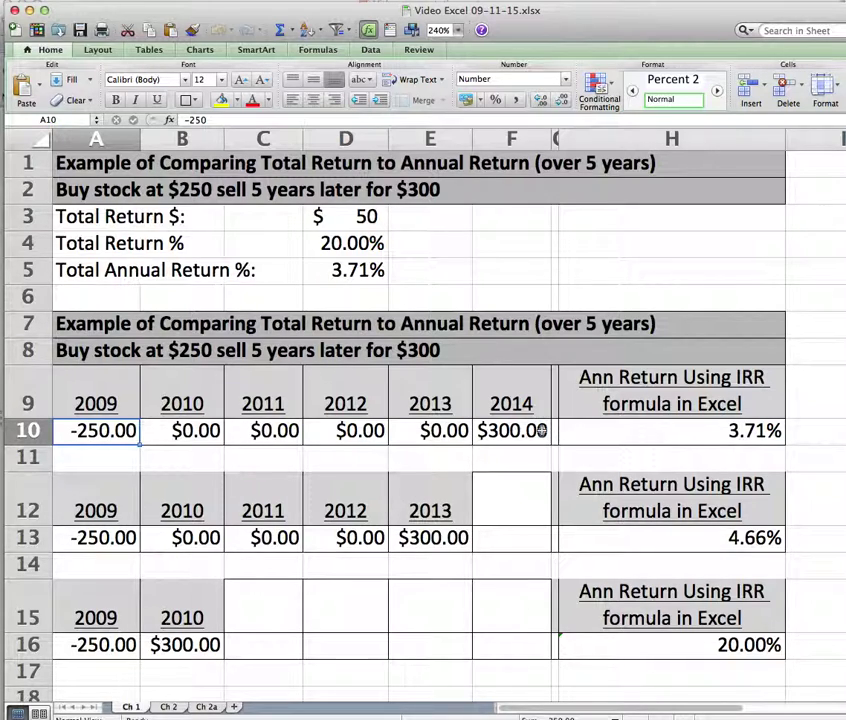
double_click(664, 435)
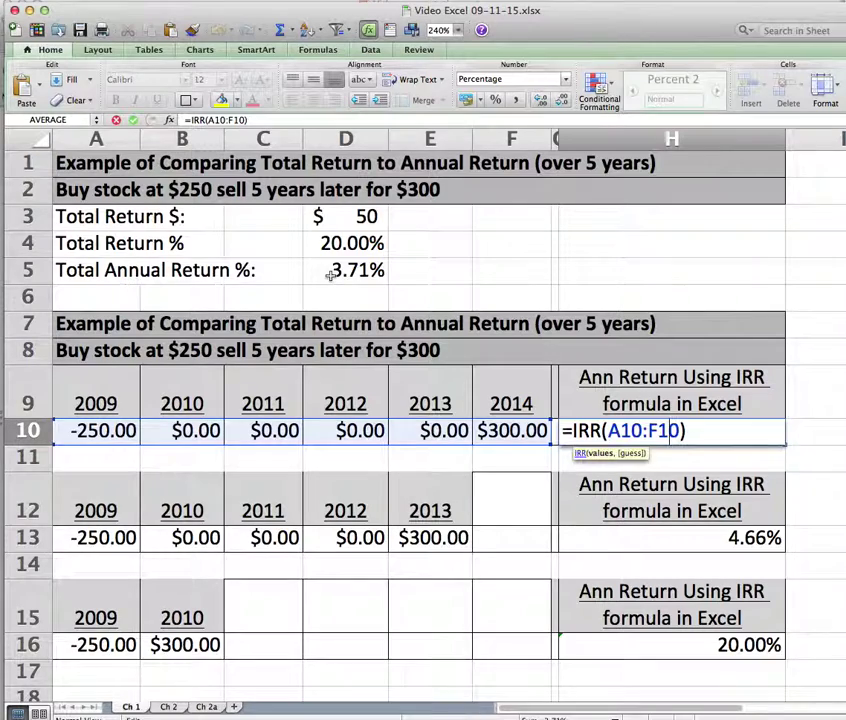
key("Escape")
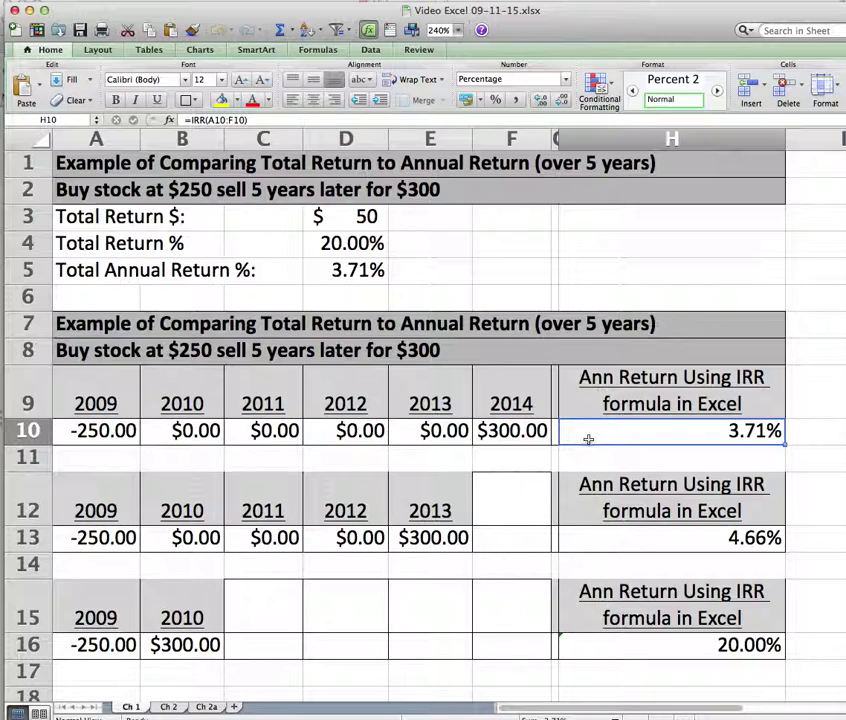
double_click(666, 432)
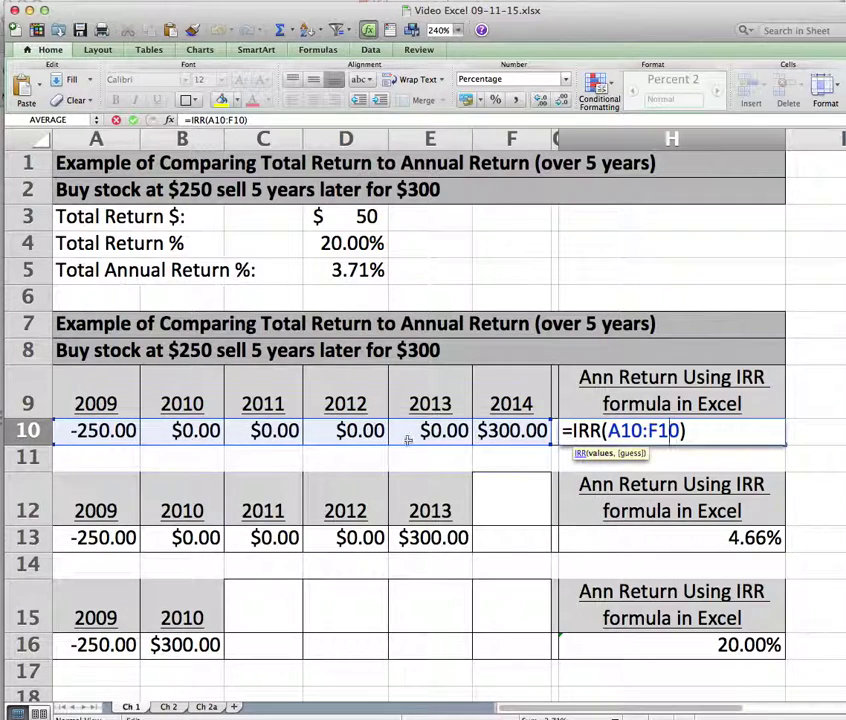
key("Return")
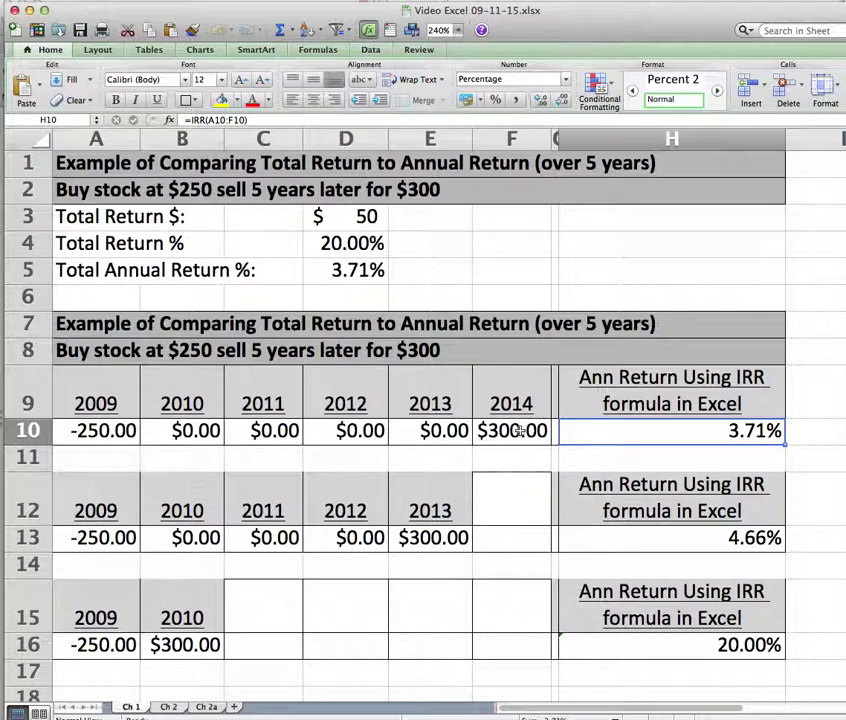
- Inspect the IRR formula in H13 and the 2009–2013 cash flow range it uses
left_click(661, 540)
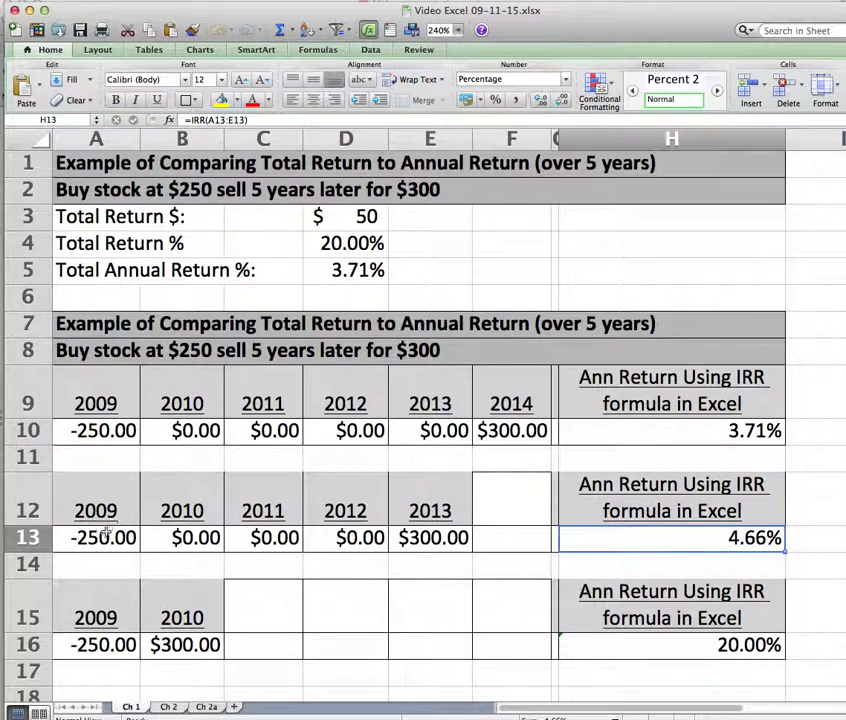
double_click(655, 541)
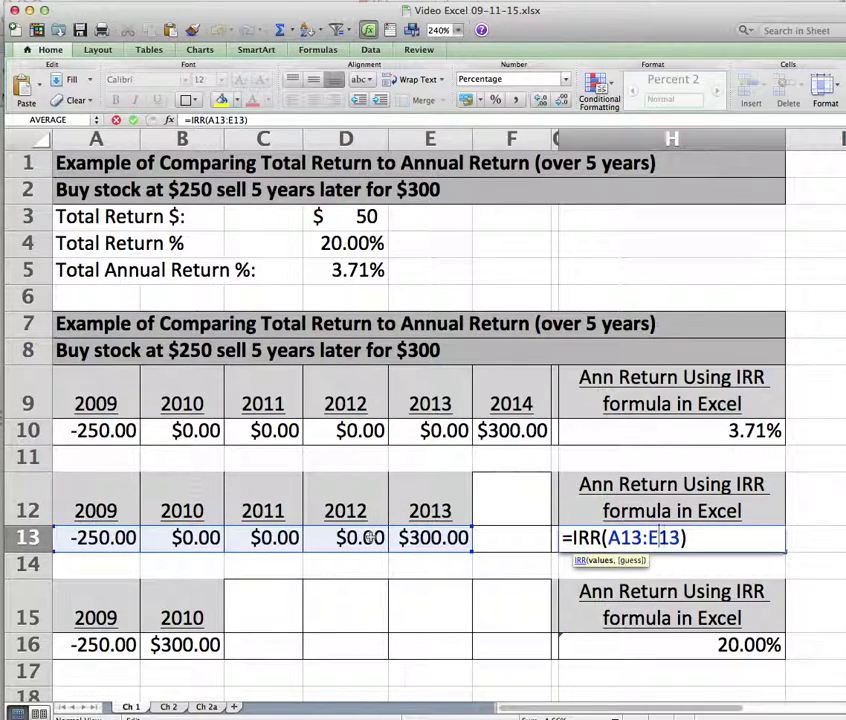
key("Return")
- Clear the 2010 cash flow in B13 to test its effect on the IRR, and restore it to 0
left_click(203, 538)
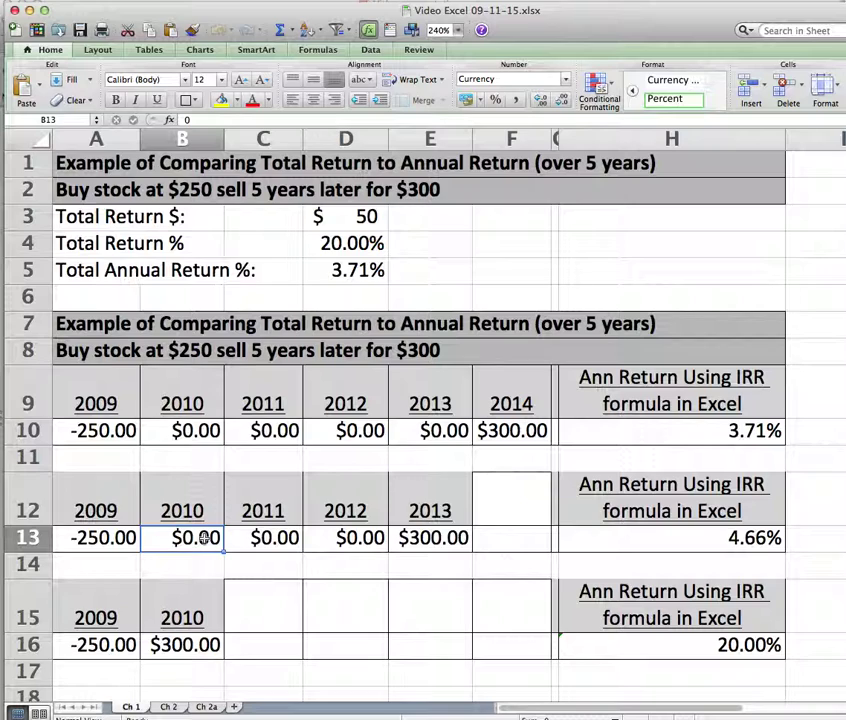
key("BackSpace")
key("Return")
left_click(205, 543)
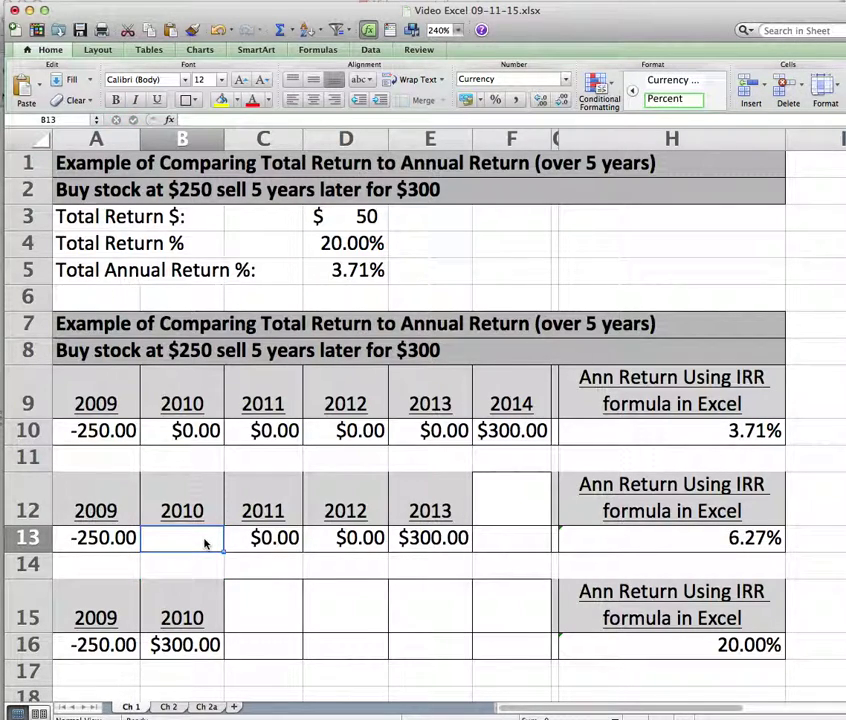
type("0")
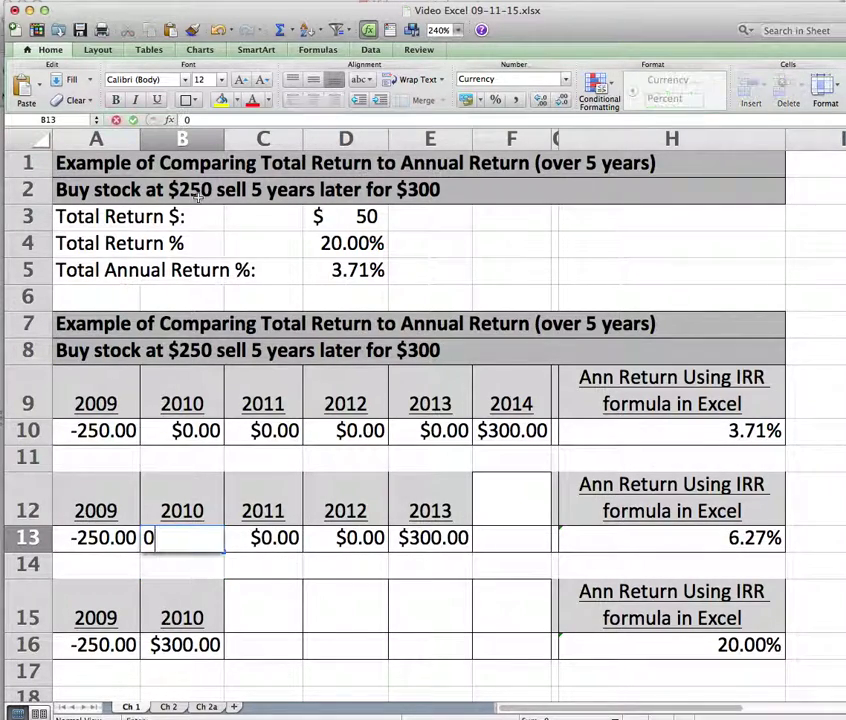
key("Return")
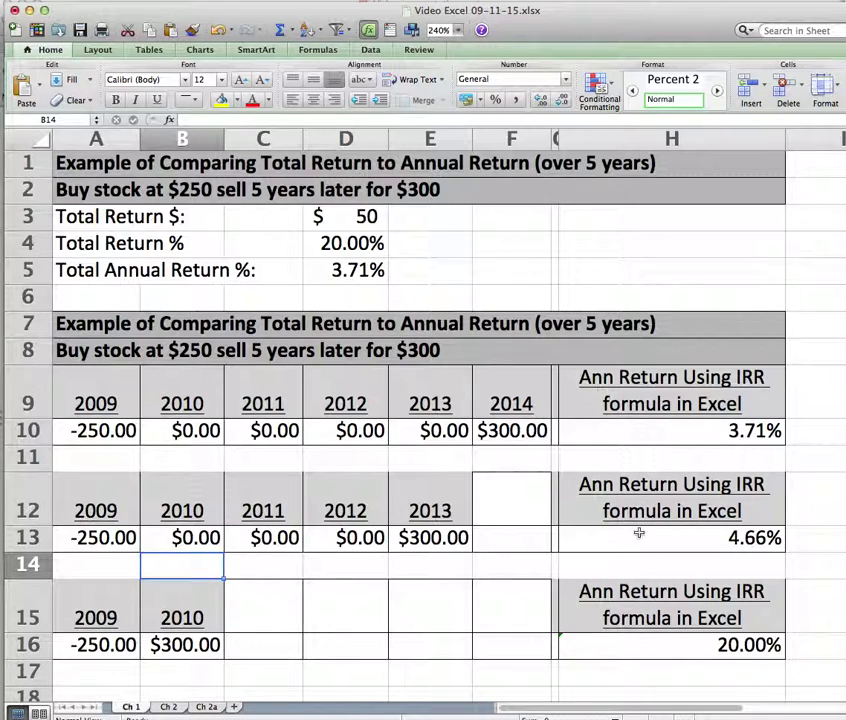
- Recheck the row 13 cash flows against the IRR formula in H13, and inspect the one-year IRR formula in H16
left_click_drag(80, 537, 443, 540)
left_click(570, 537)
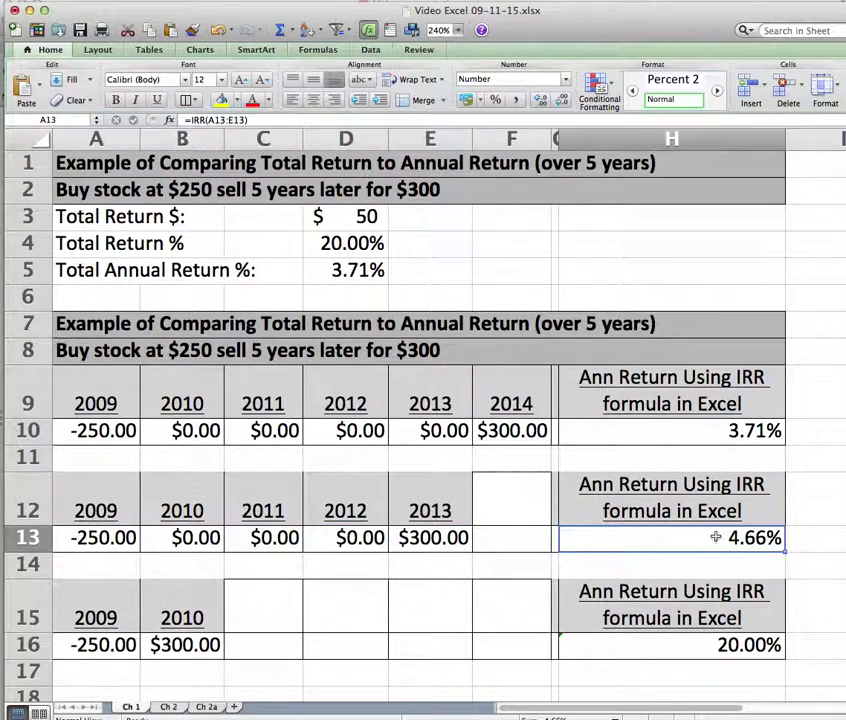
double_click(716, 537)
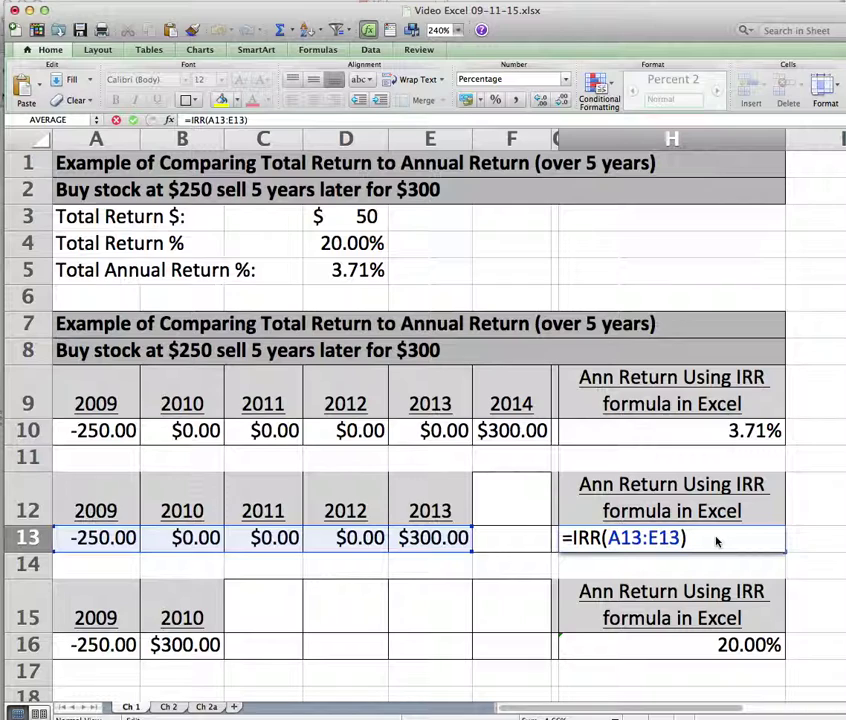
key("Return")
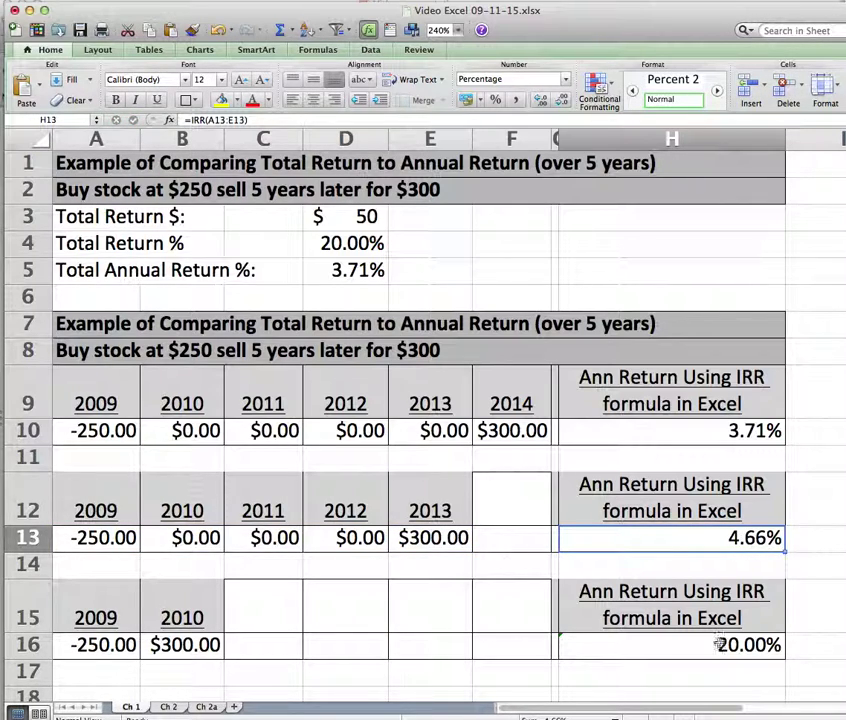
double_click(654, 654)
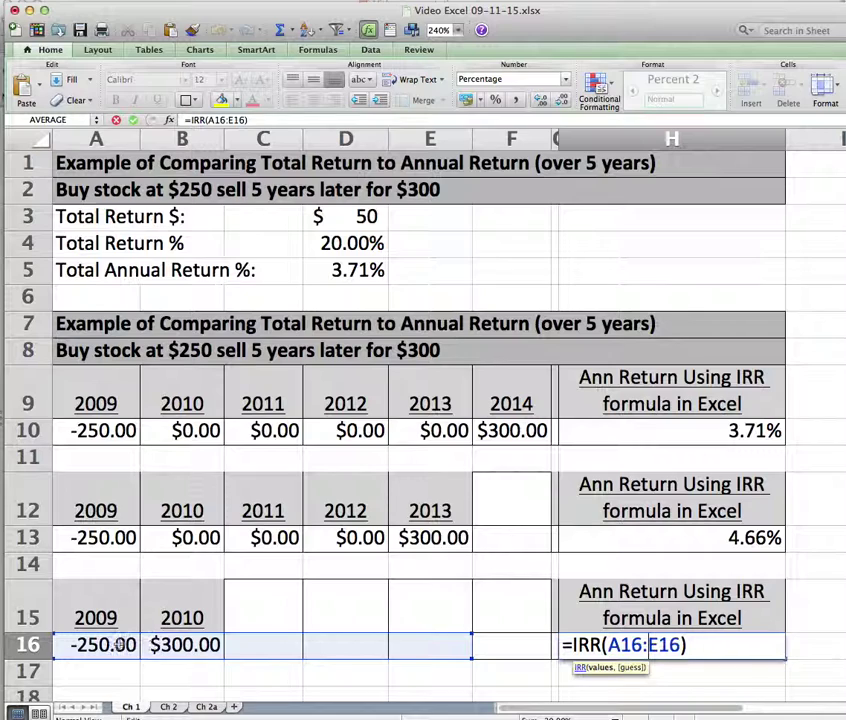
key("Return")
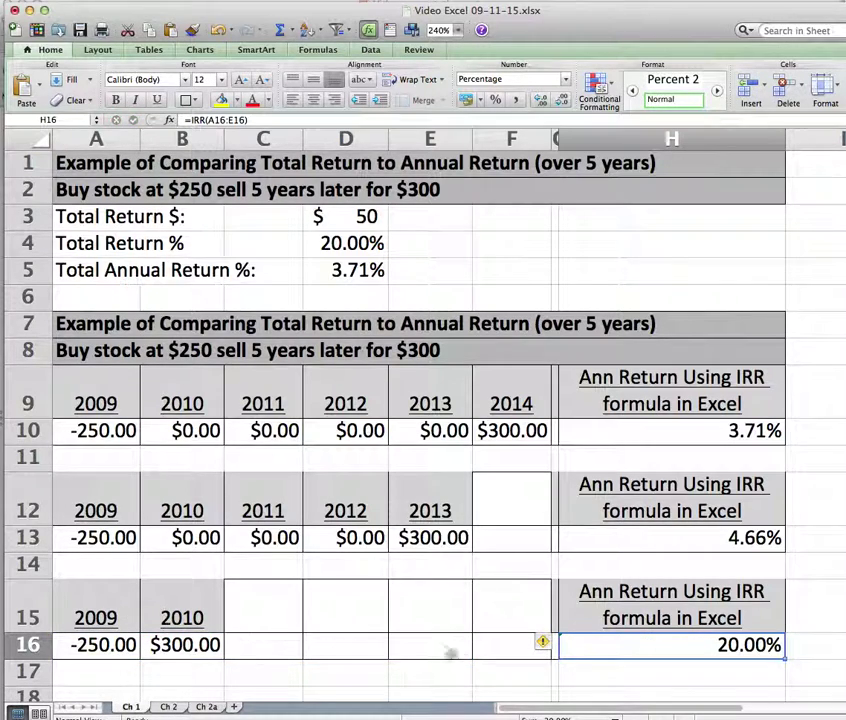